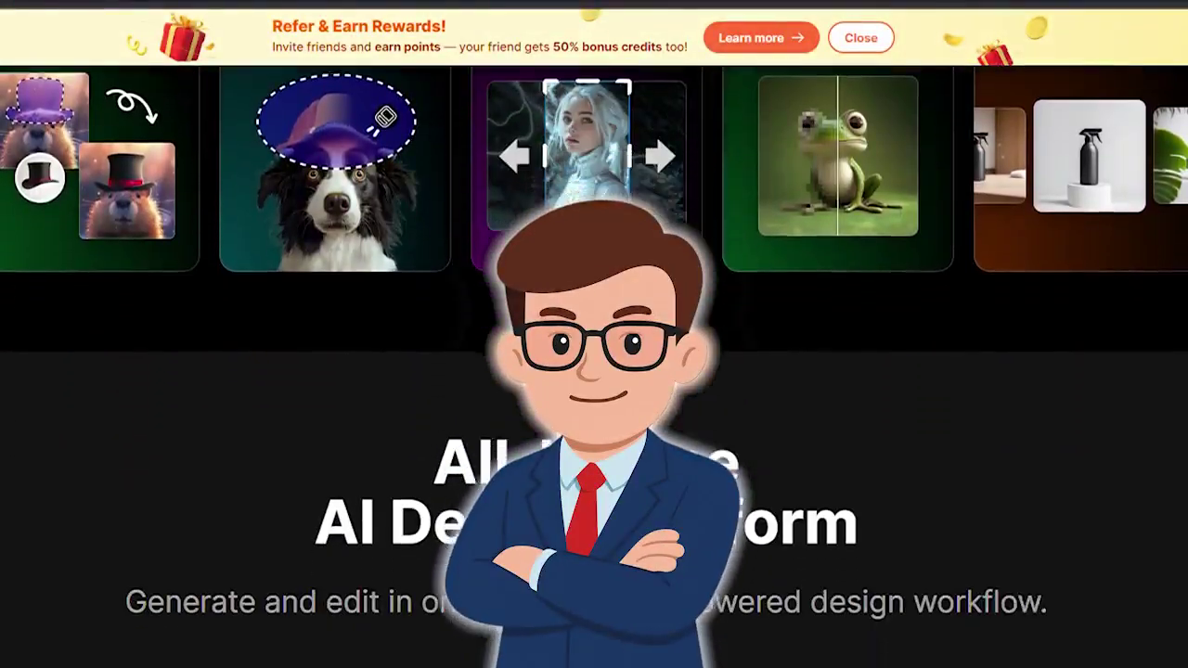
# Scroll the dzine.ai homepage and start free to open a canvas with the bouquet woman photo
pyautogui.scroll(-6, 594, 372)
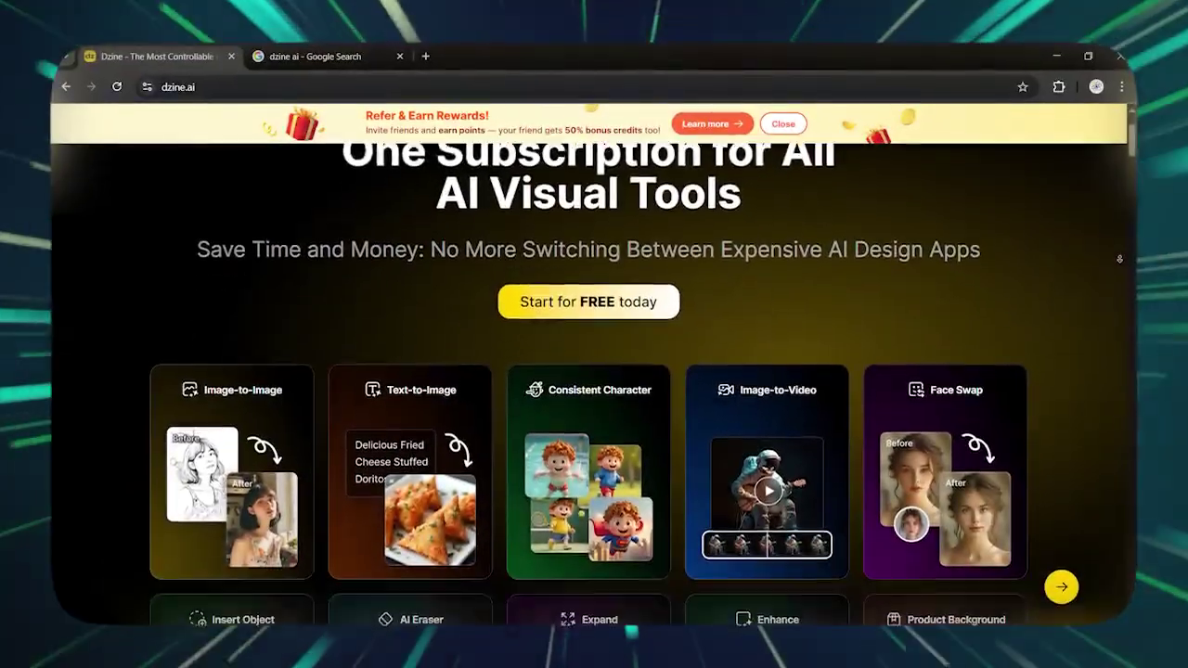
pyautogui.scroll(-5, 594, 372)
pyautogui.scroll(-5, 1120, 259)
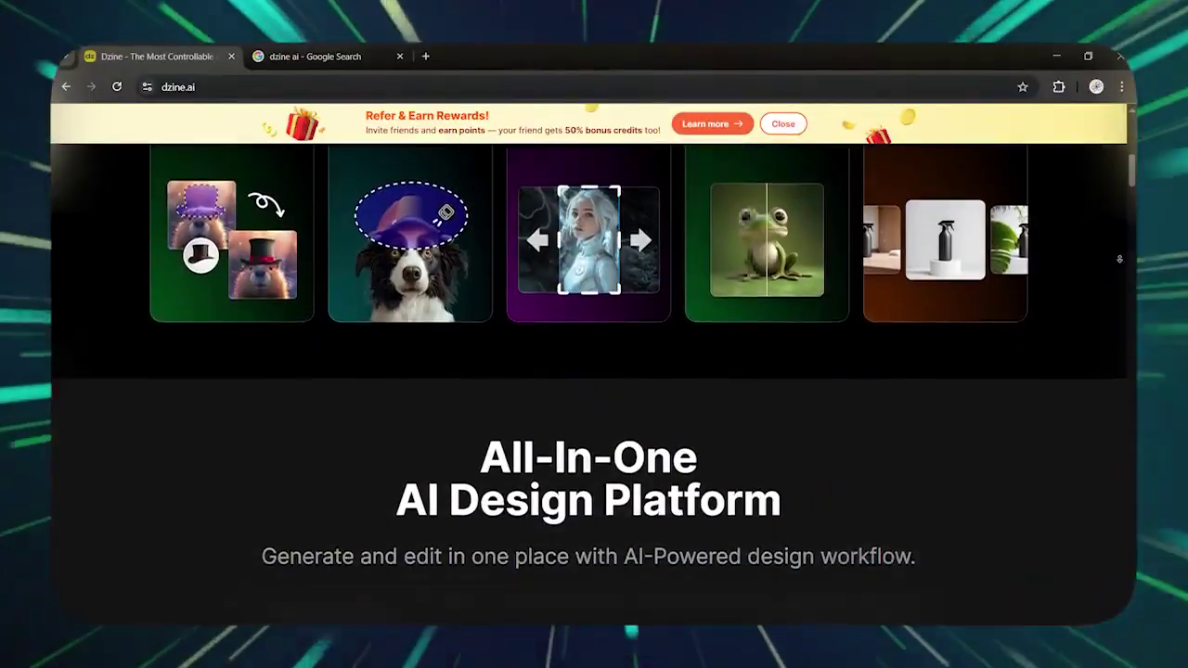
pyautogui.scroll(-2, 1119, 259)
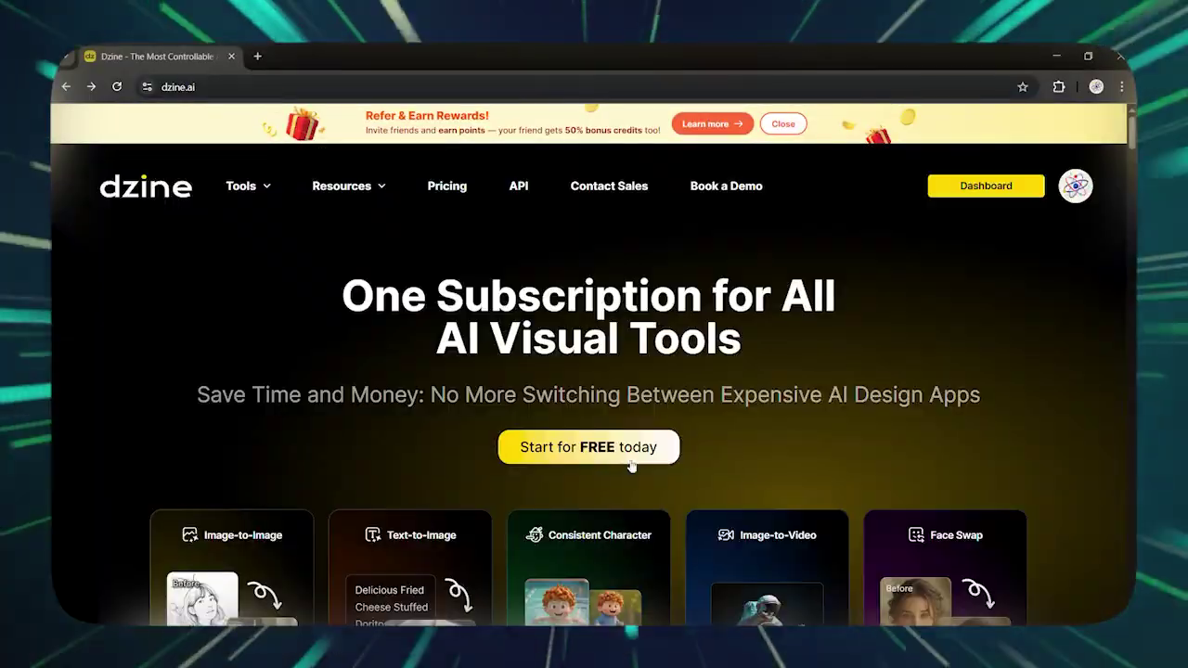
pyautogui.click(605, 454)
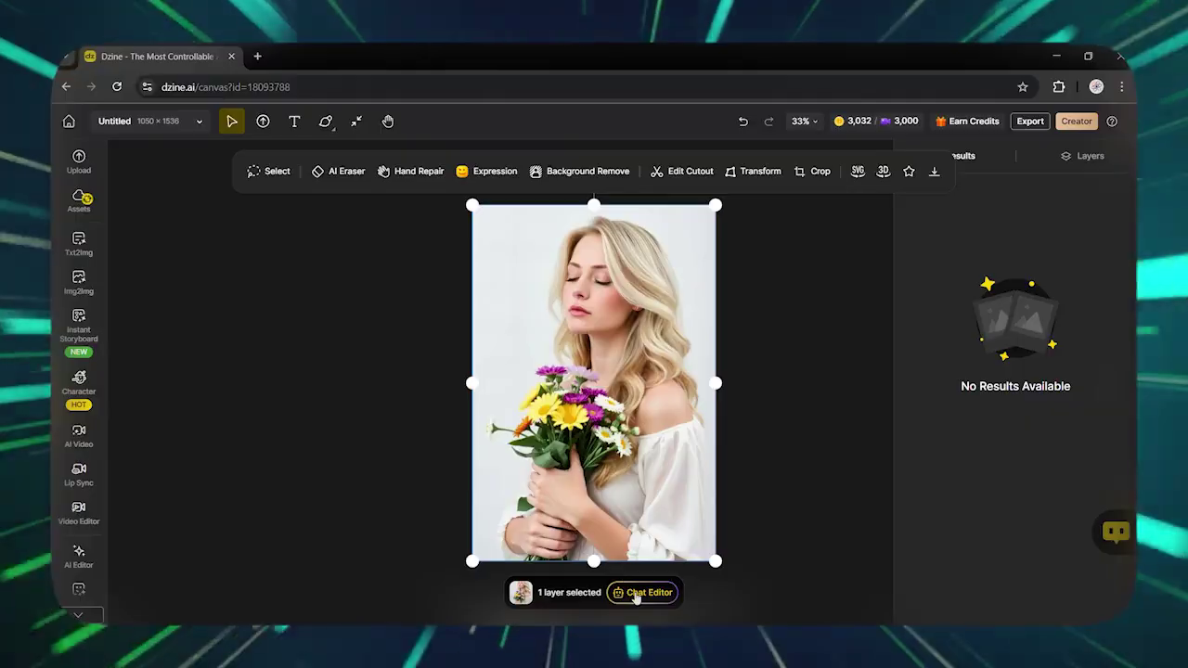
# In Chat Editor, ask Nano Banana to make the woman hug a cute cat, attaching a cat photo
pyautogui.click(637, 595)
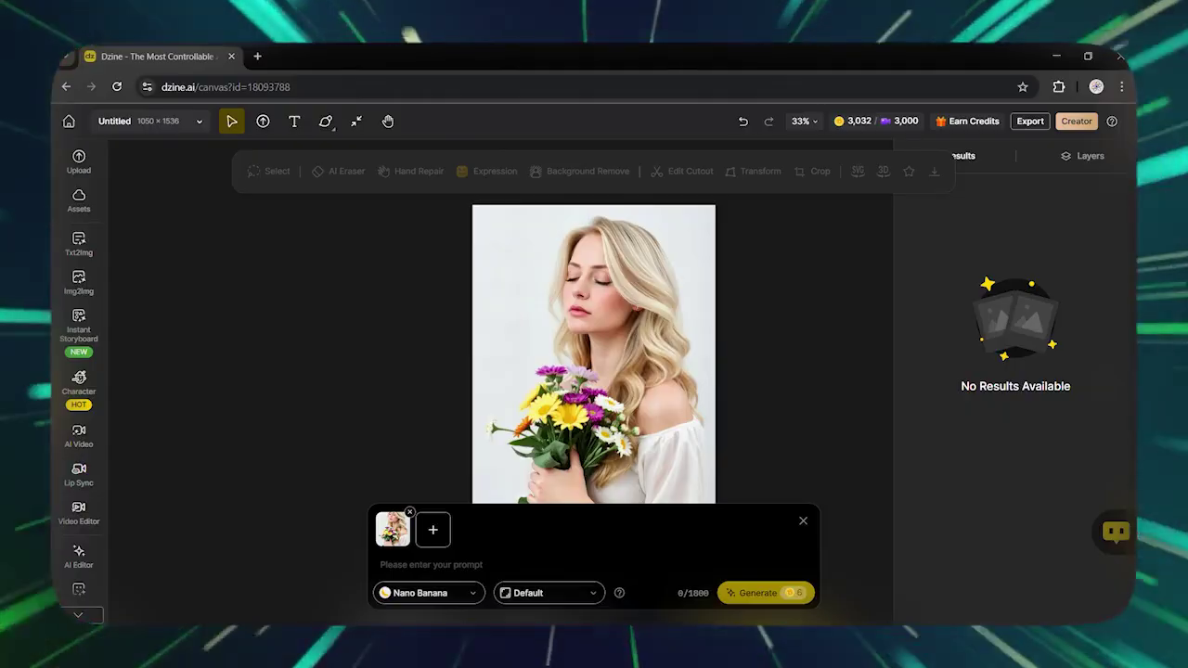
pyautogui.click(443, 537)
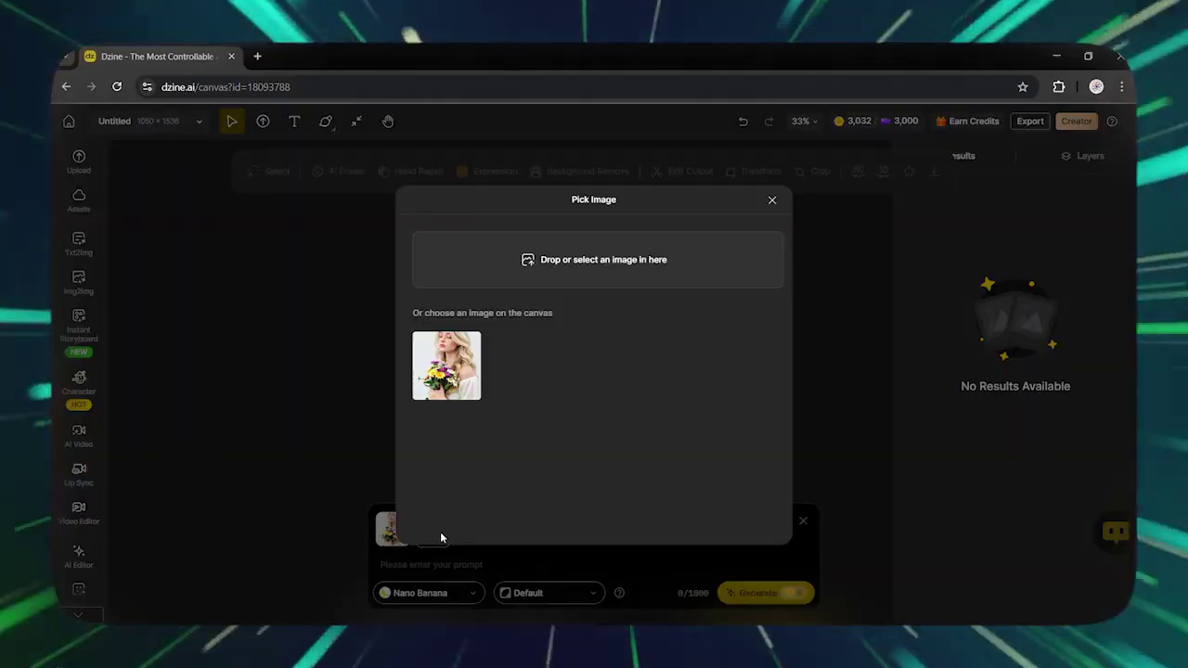
pyautogui.click(492, 275)
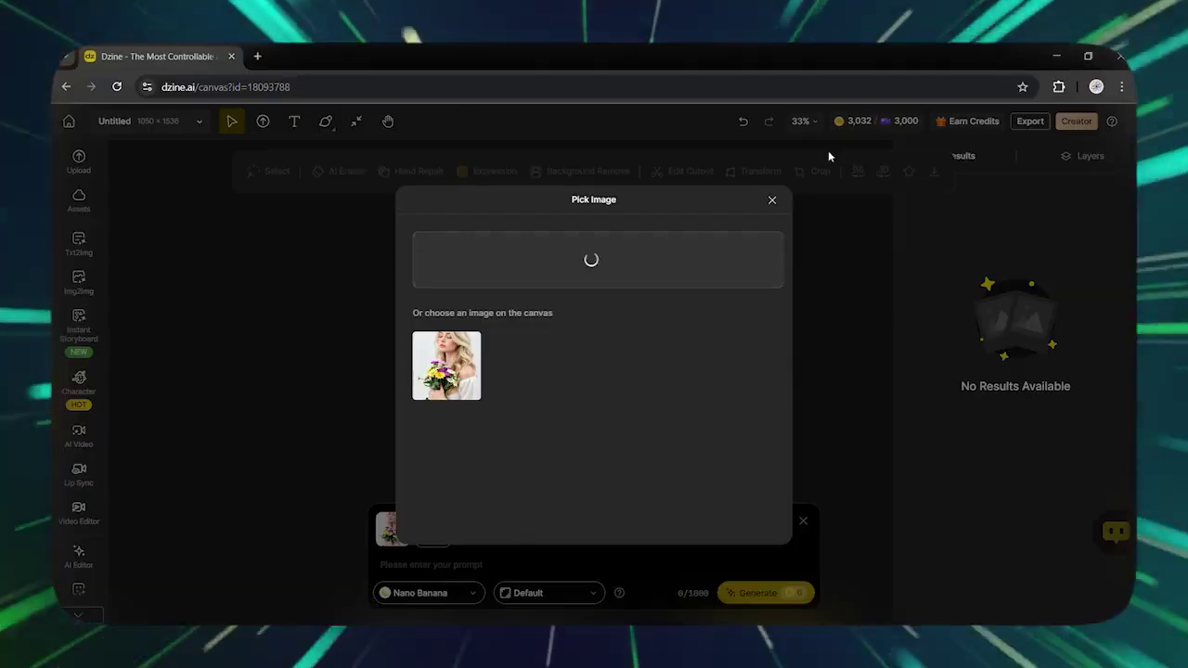
pyautogui.write('turn this lady who has a bouquet of flowers in her hand into the state of hugging a cute cat.')
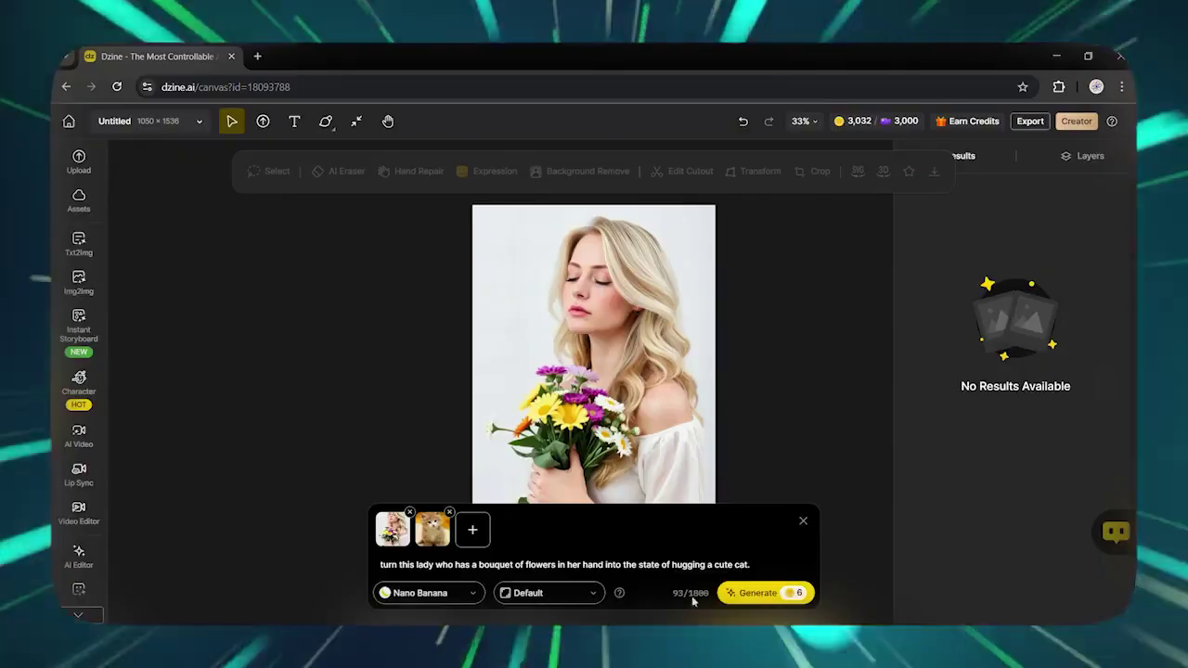
pyautogui.click(757, 593)
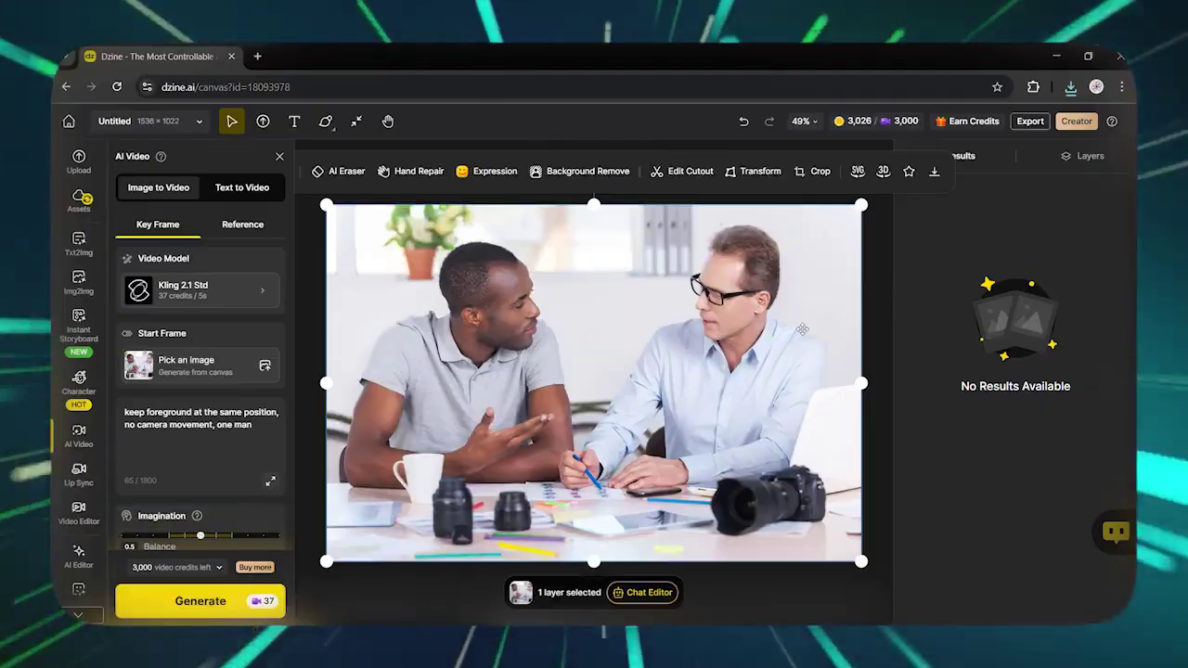
# Keep Kling 2.1 Std as the video model with 5s duration and generate the two-men video
pyautogui.click(268, 297)
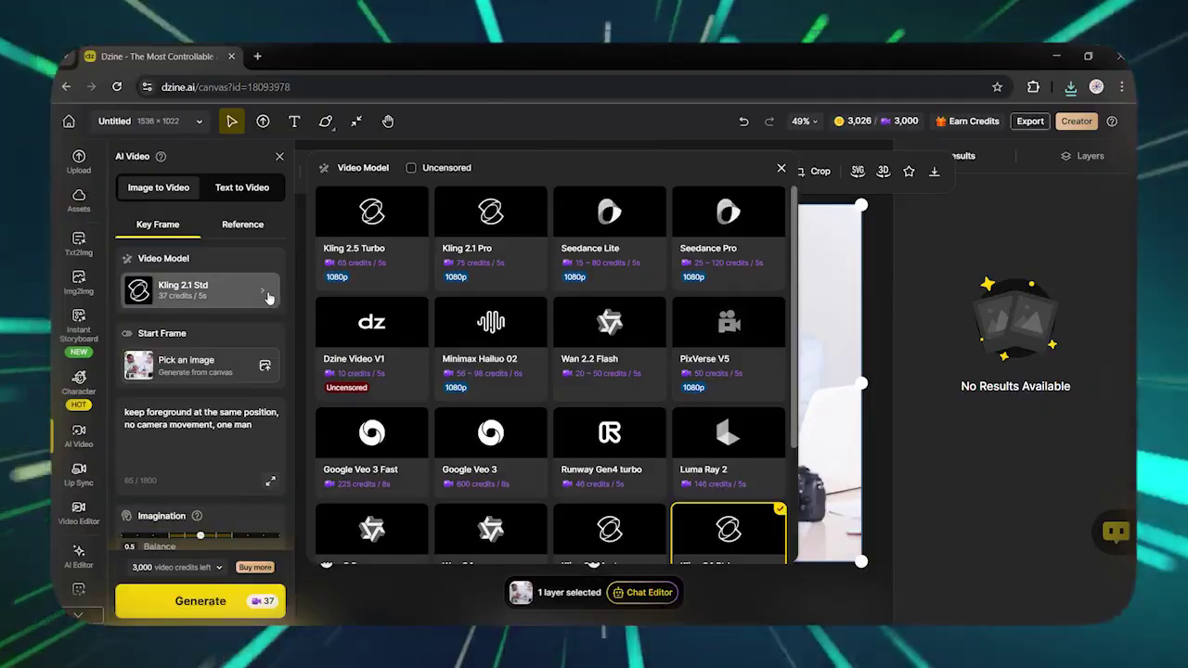
pyautogui.scroll(-2, 452, 306)
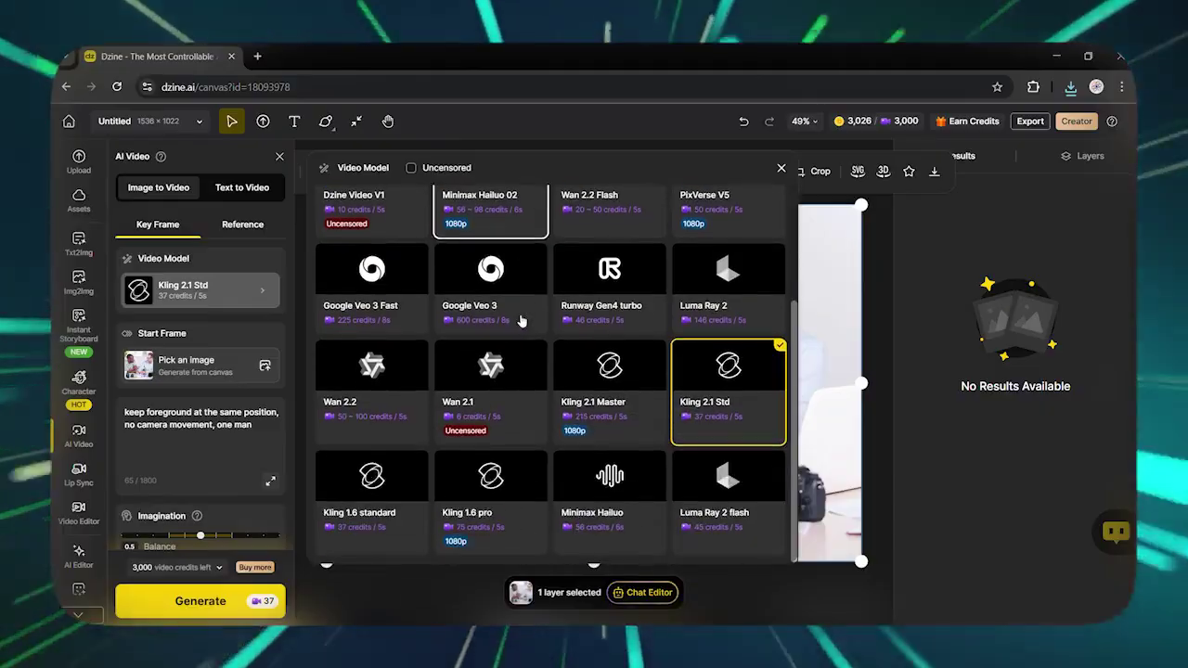
pyautogui.scroll(2, 560, 373)
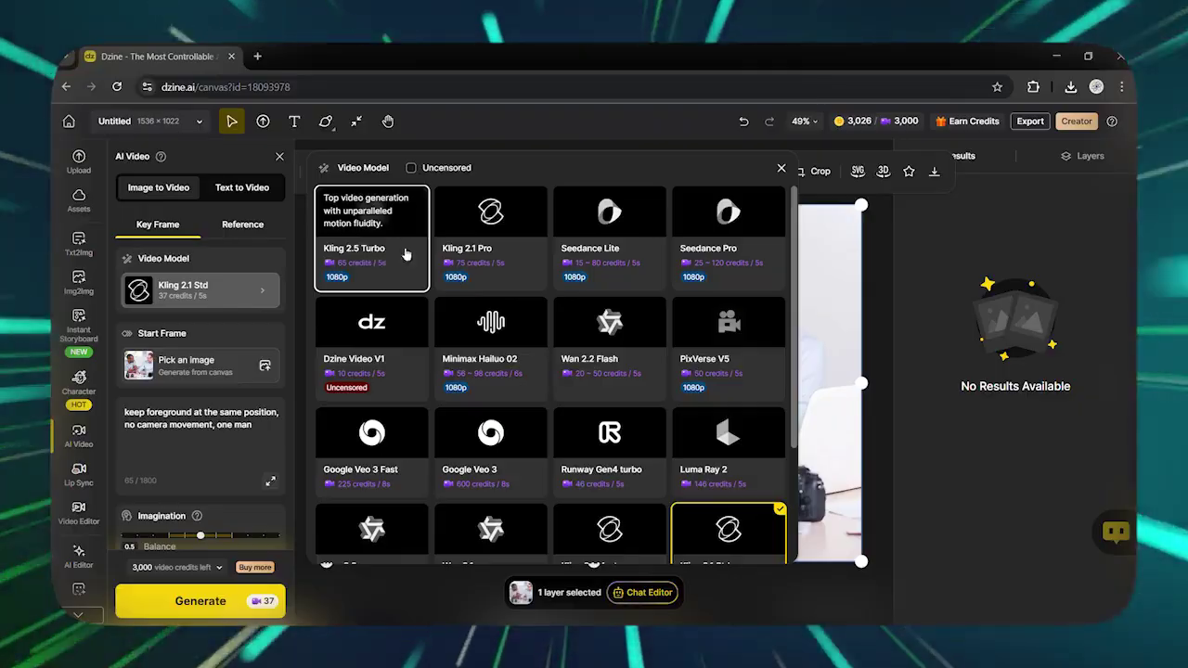
pyautogui.scroll(-2, 206, 379)
pyautogui.scroll(2, 206, 380)
pyautogui.scroll(-2, 242, 483)
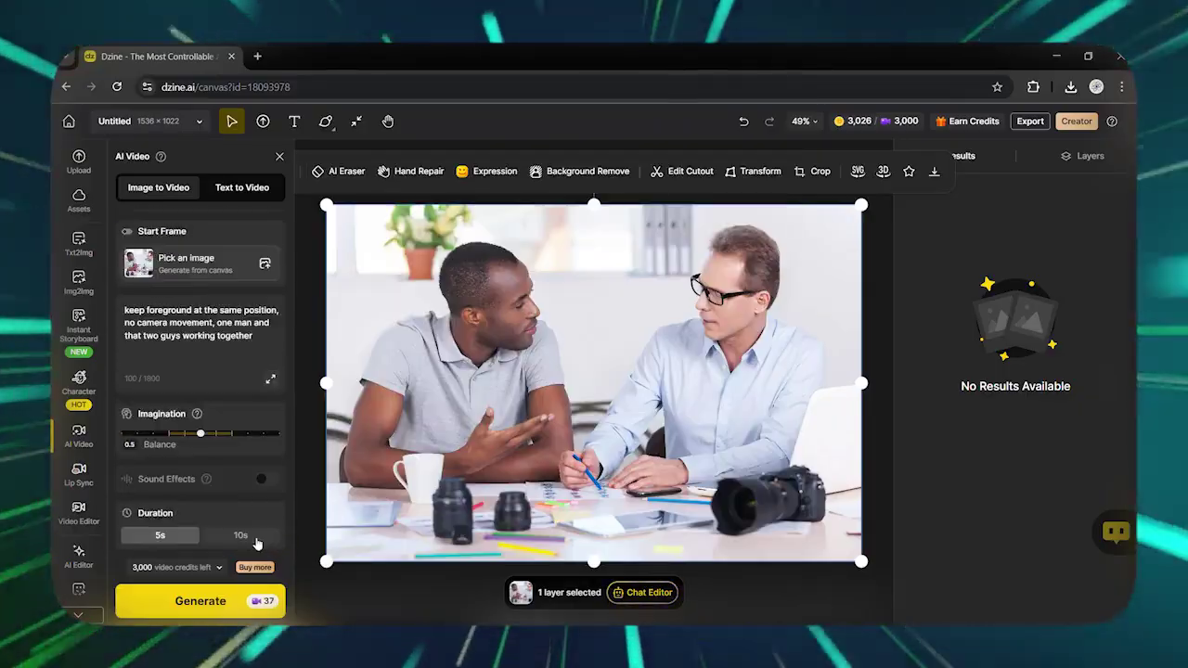
pyautogui.click(201, 601)
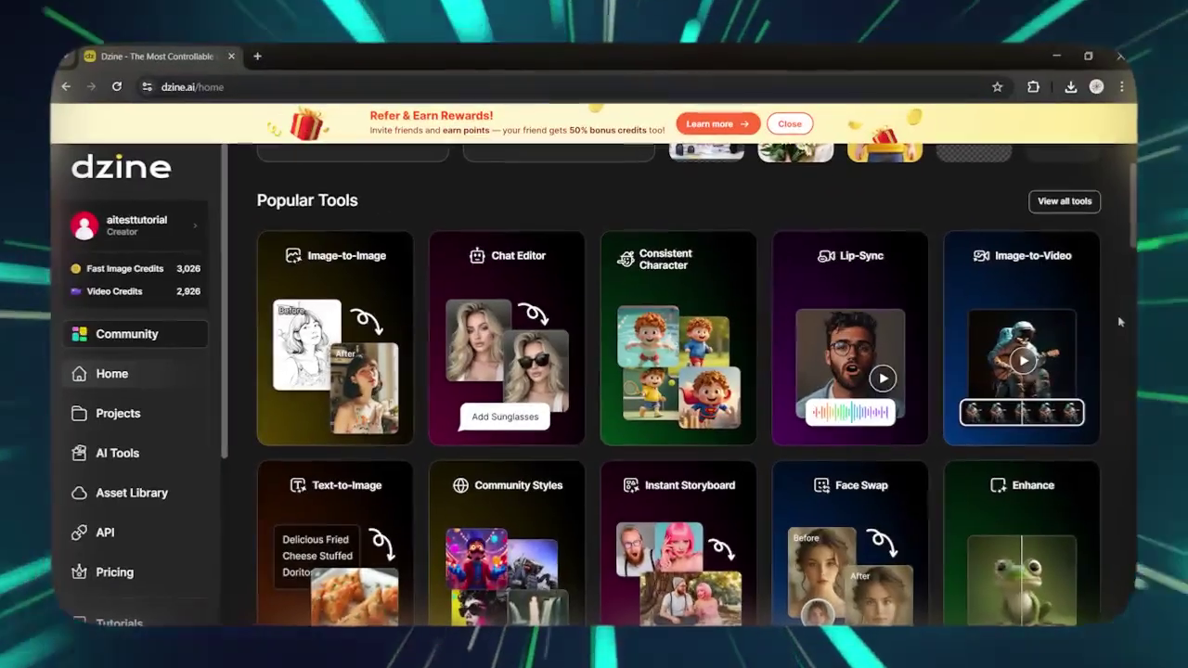
# Load the headphone-wearing woman's detected face into Lip-Sync and switch to Pro mode
pyautogui.click(890, 387)
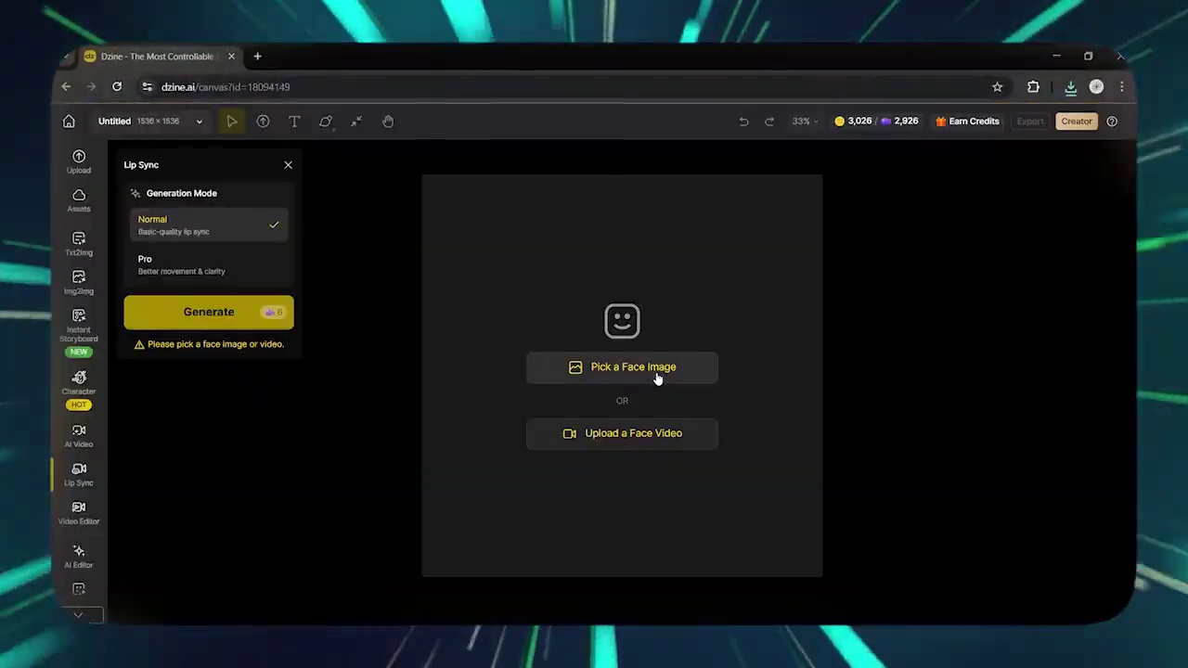
pyautogui.click(657, 376)
pyautogui.click(566, 355)
pyautogui.click(699, 573)
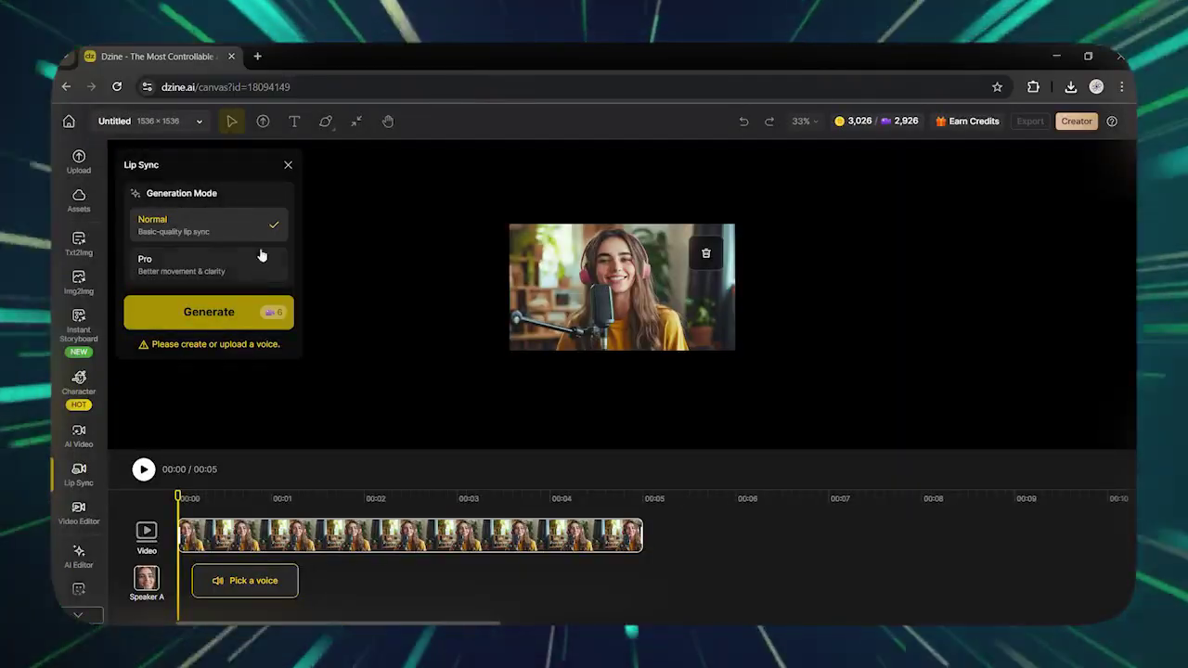
pyautogui.click(262, 259)
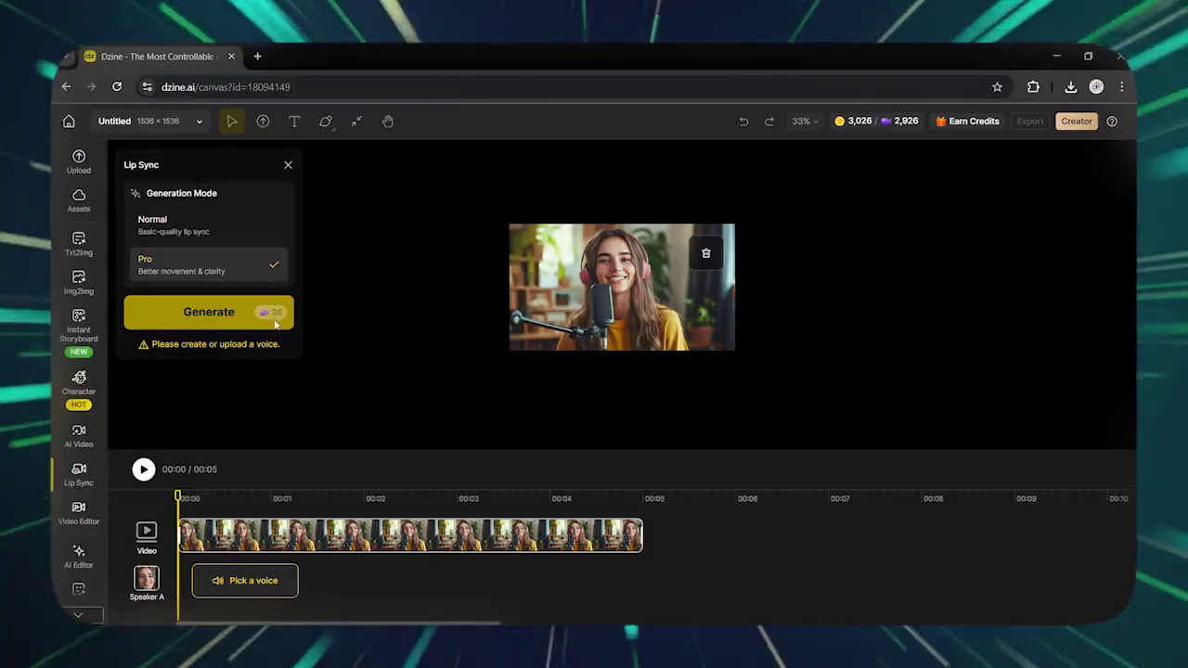
# Generate the welcome line in the Brittney voice and apply it to the lip sync
pyautogui.click(247, 582)
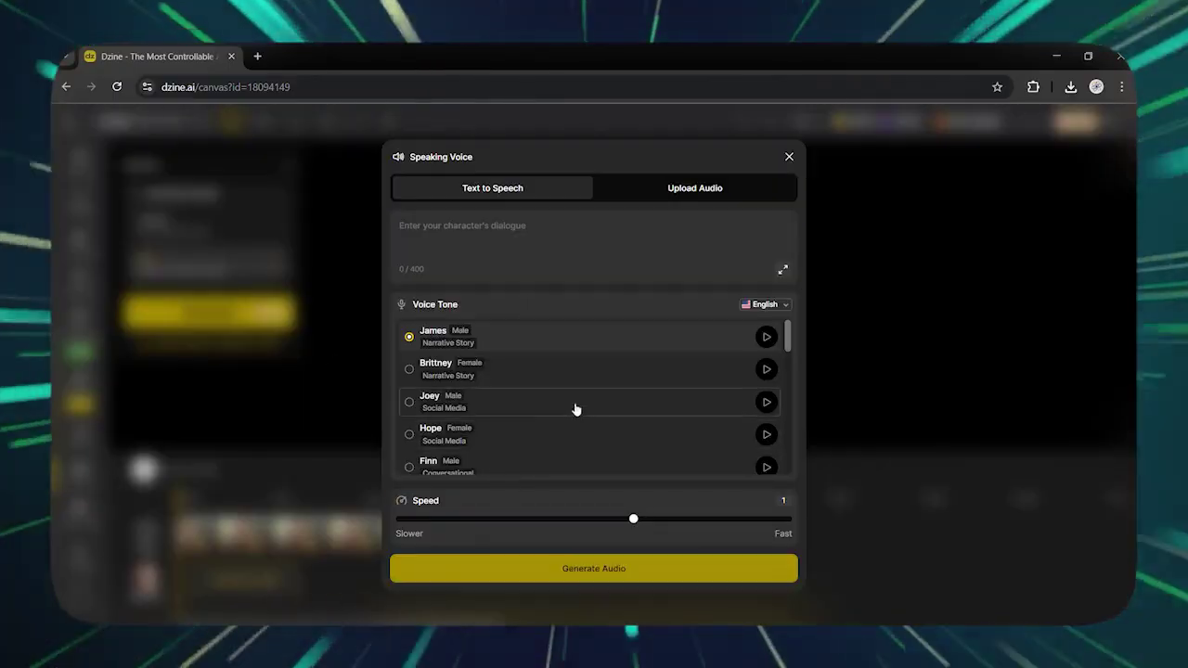
pyautogui.click(766, 337)
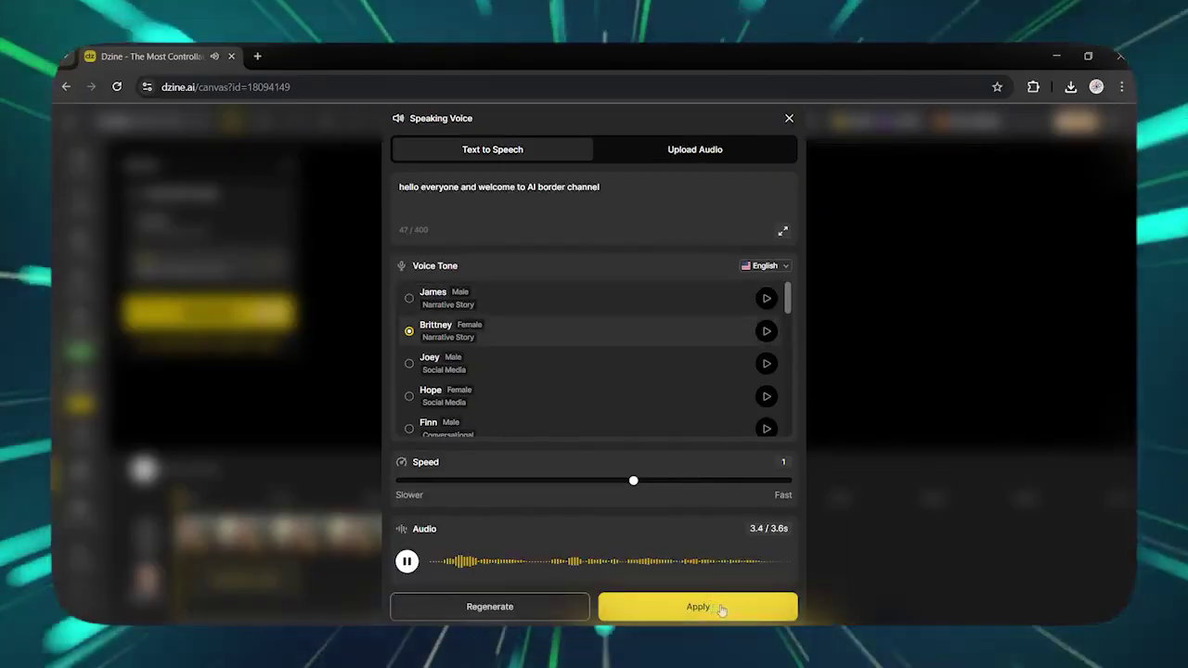
pyautogui.click(723, 608)
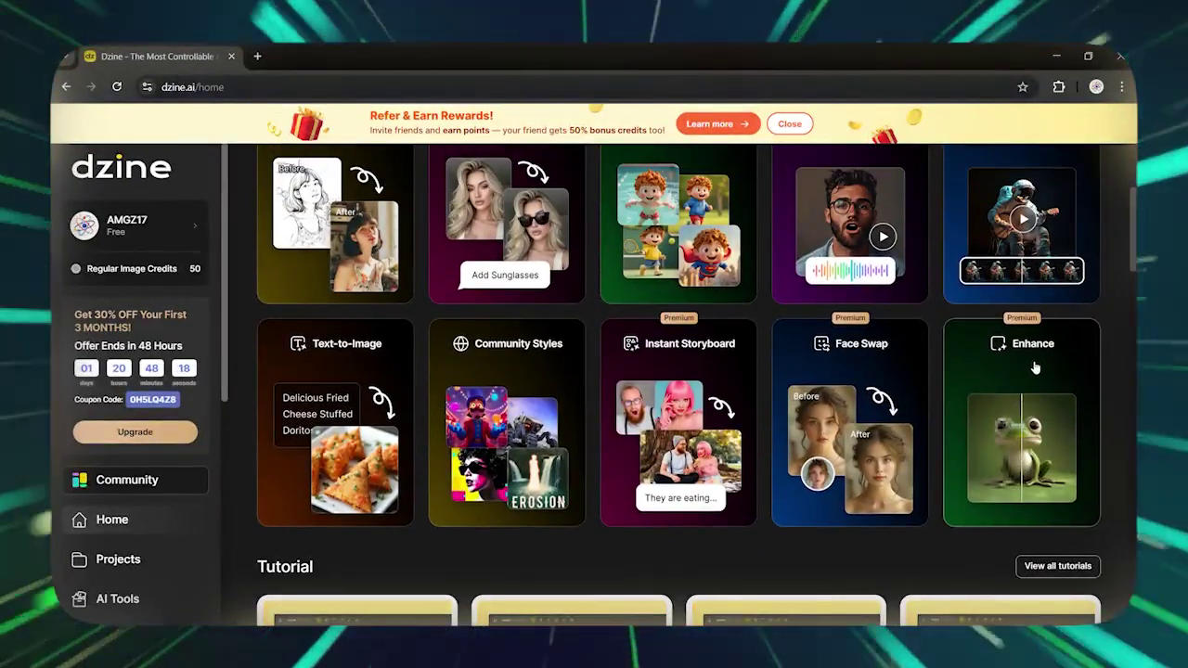
# Open the Enhance tool card, bringing up the $19.99/month Creator Plan upgrade popup
pyautogui.click(1033, 368)
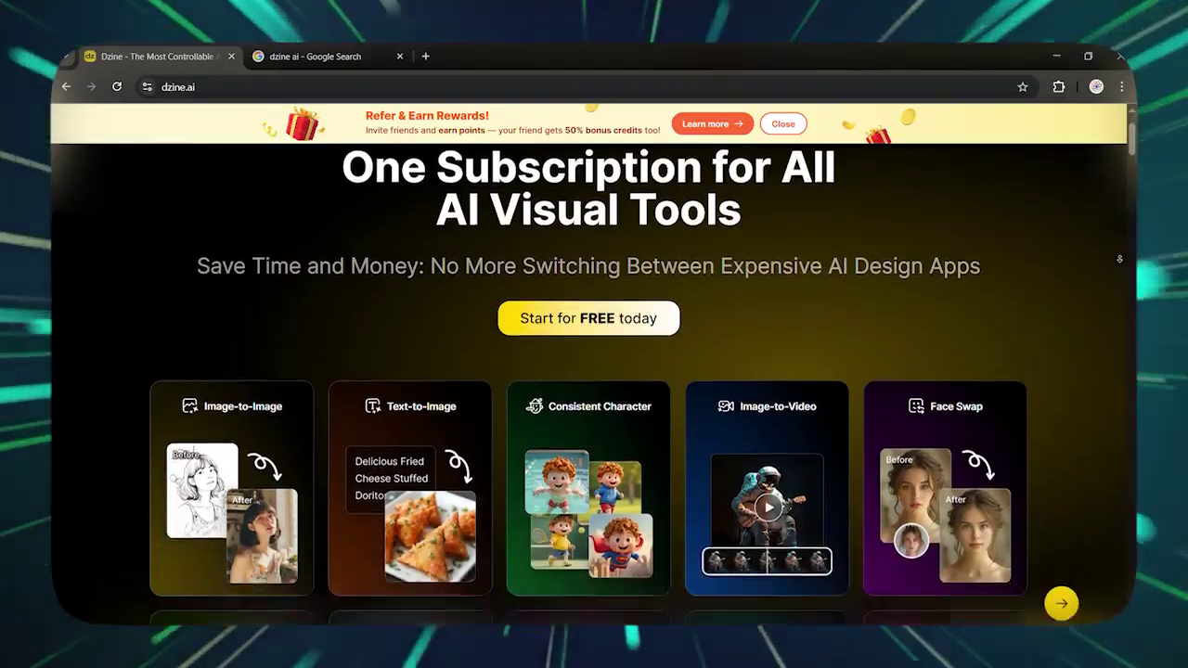
# Scroll down the Dzine pages to the Game Design and People Photography tool rows
pyautogui.scroll(-5, 1120, 259)
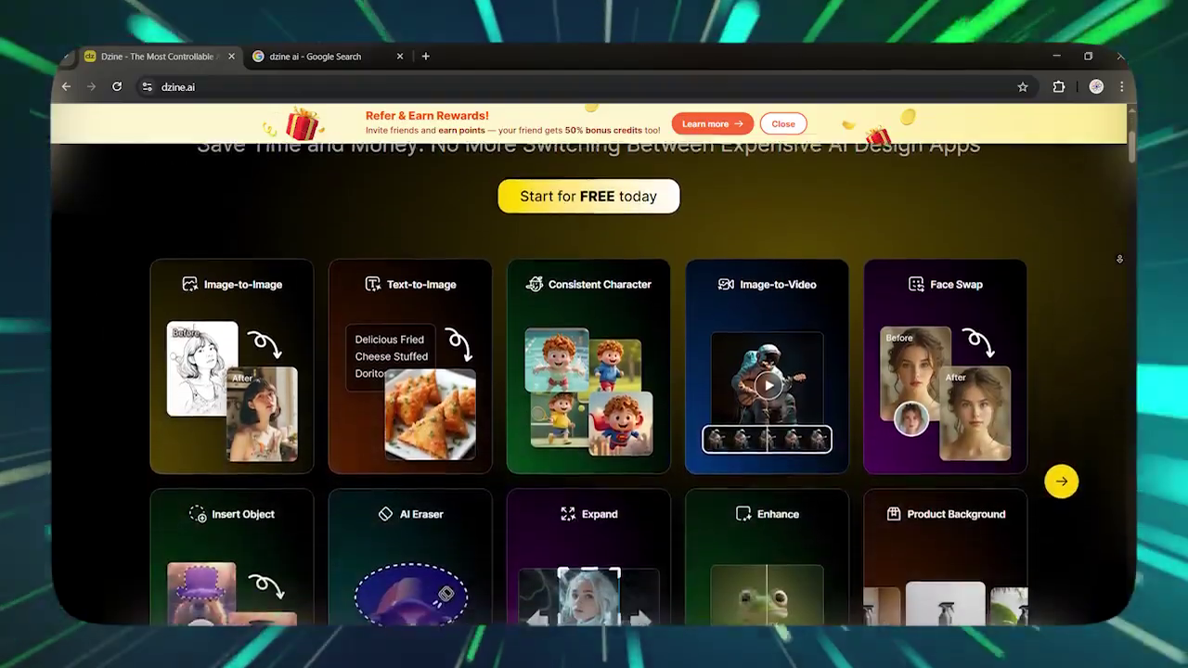
pyautogui.scroll(-5, 1120, 259)
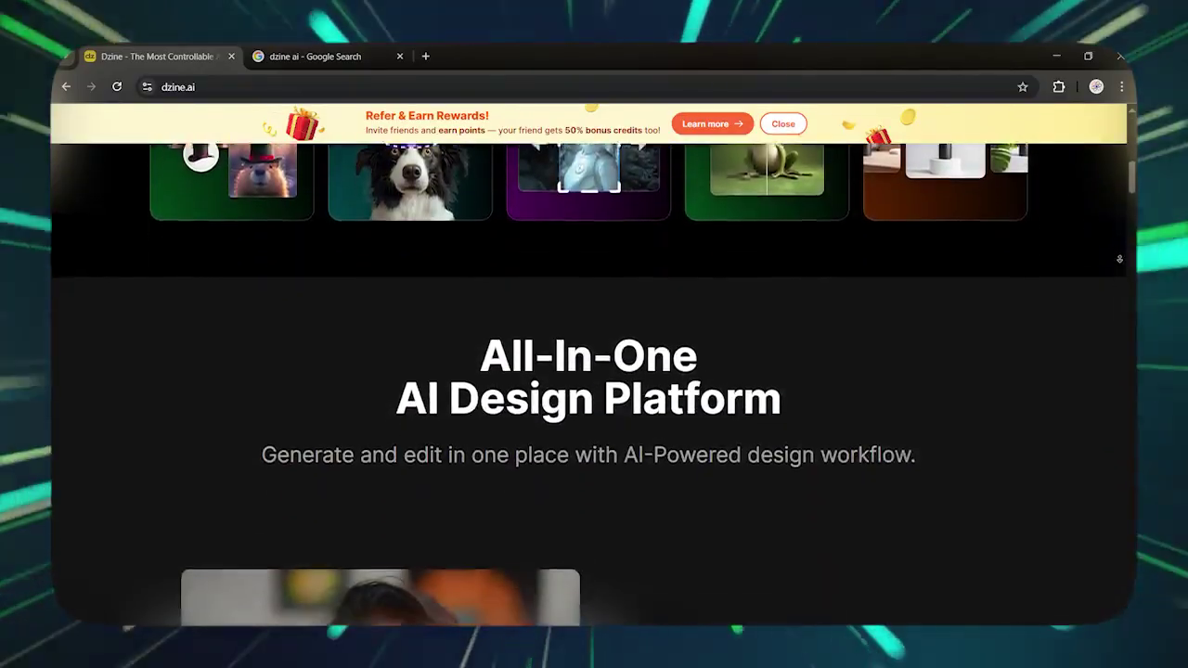
pyautogui.scroll(-5, 1120, 259)
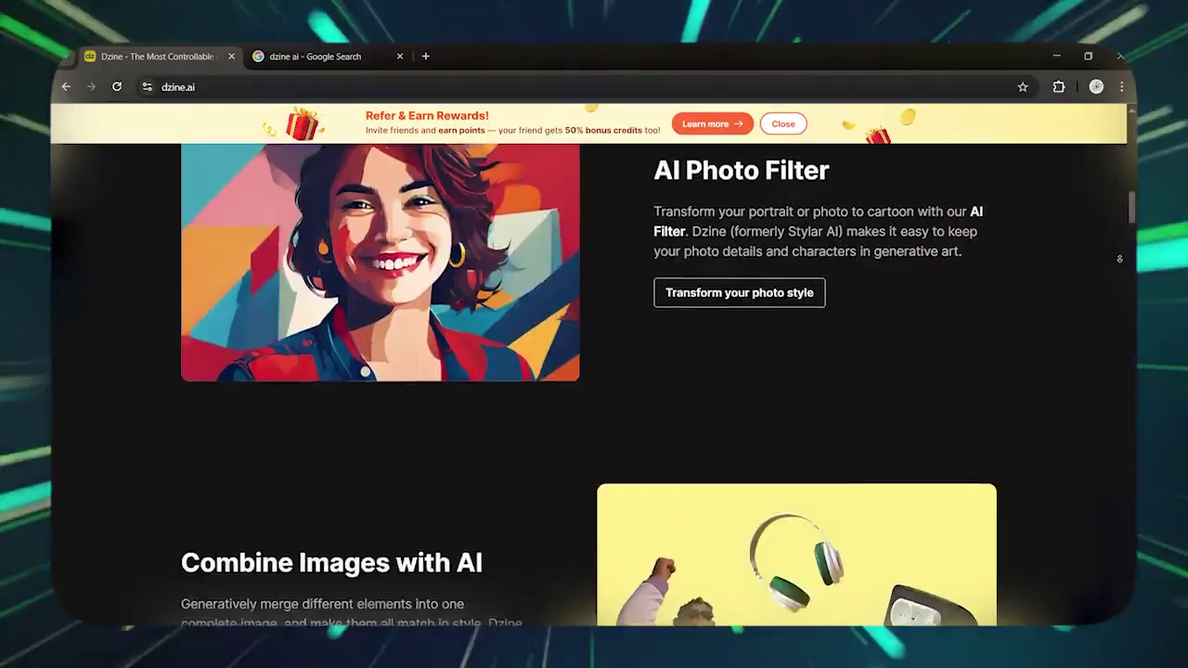
pyautogui.scroll(-5, 1120, 259)
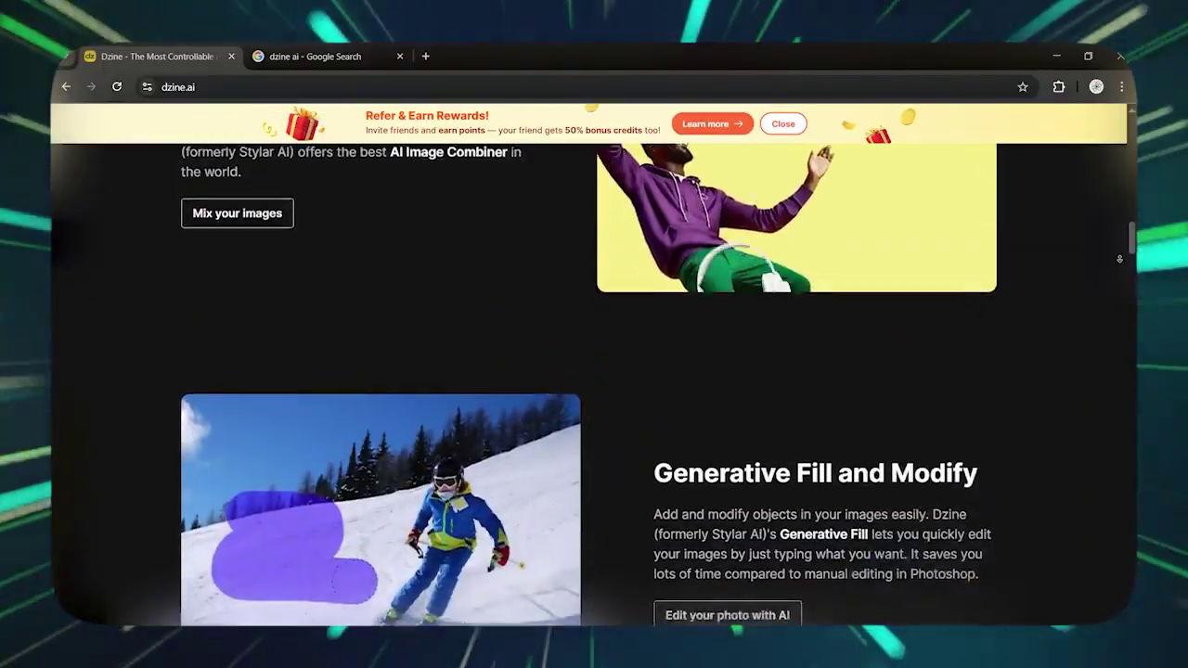
pyautogui.scroll(-5, 1120, 259)
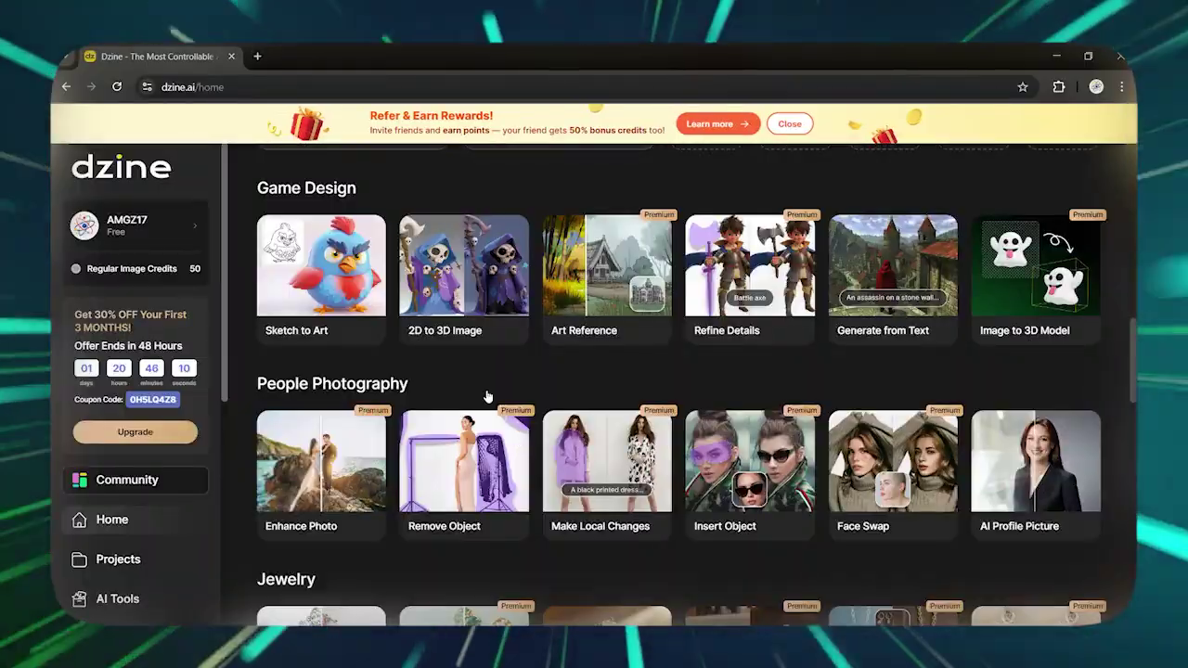
pyautogui.scroll(-3, 486, 396)
pyautogui.scroll(3, 640, 417)
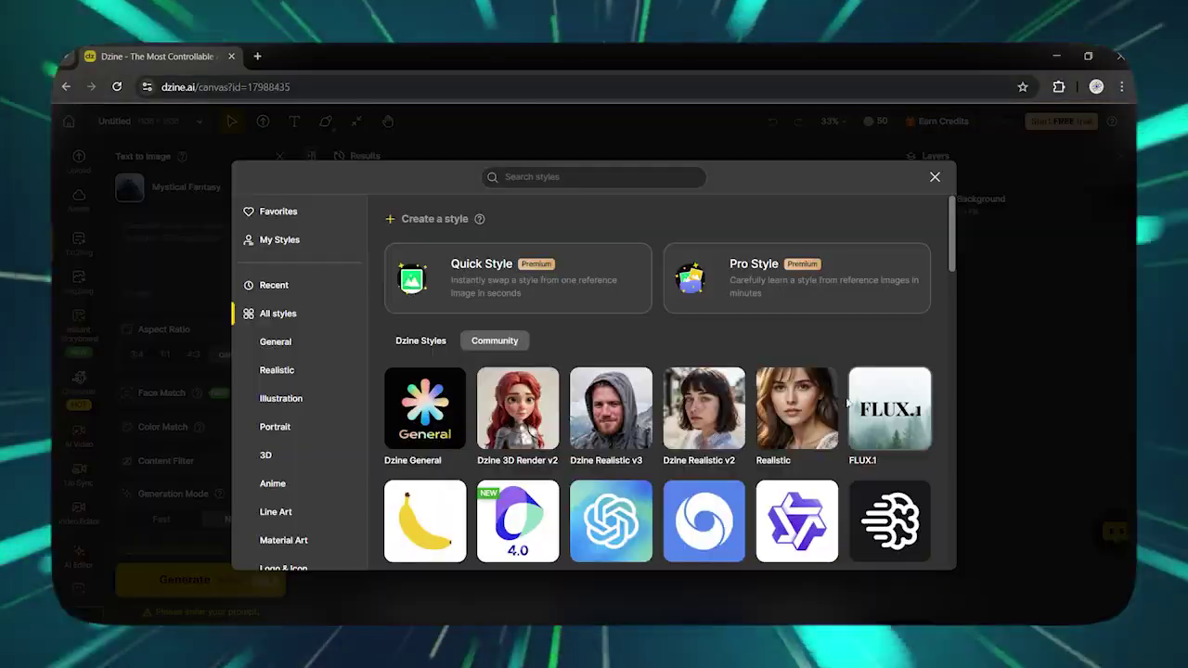
# Browse the All styles grid, then close the Styles dialog with Mystical Fantasy kept
pyautogui.scroll(-3, 864, 403)
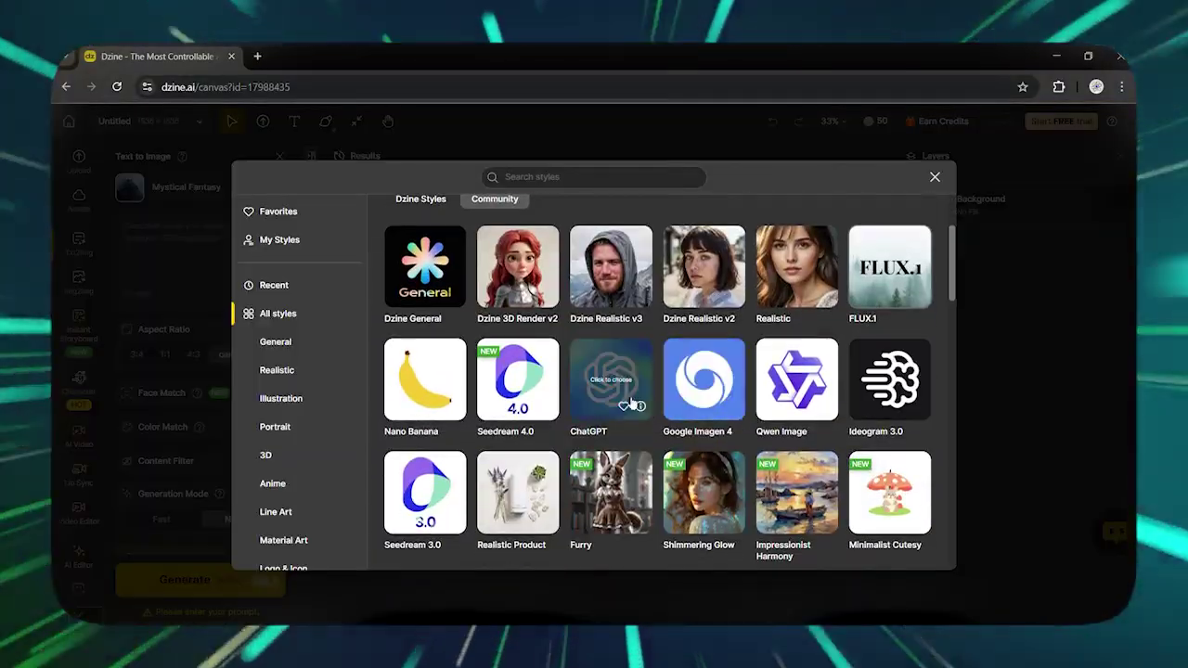
pyautogui.scroll(-2, 434, 401)
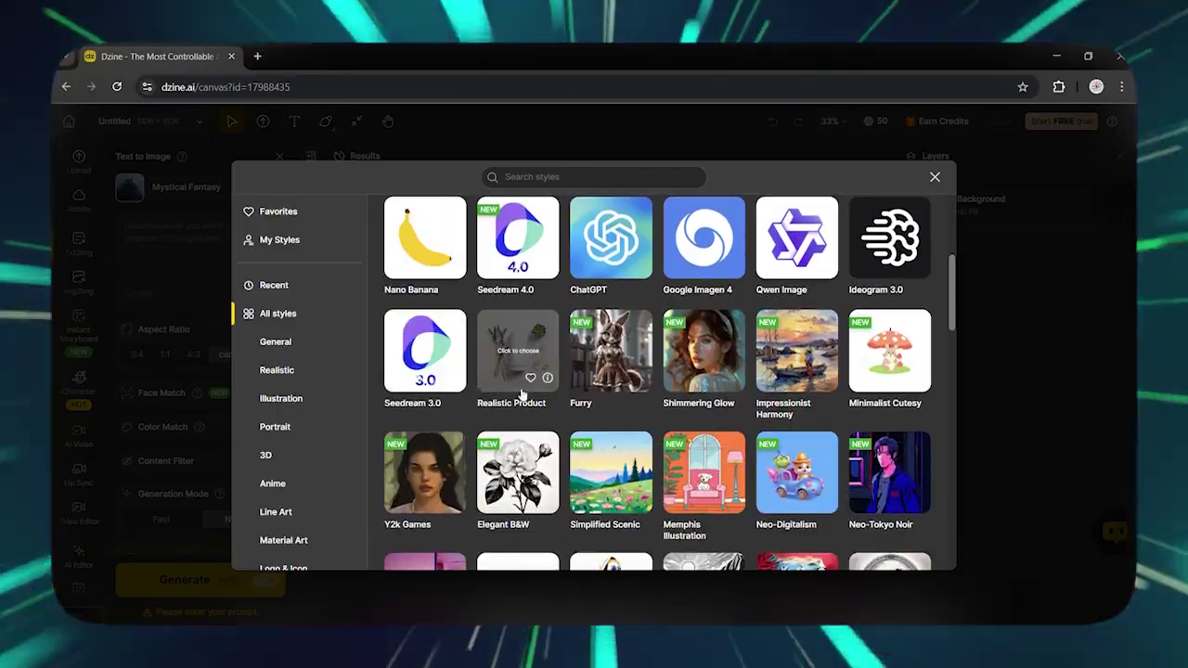
pyautogui.scroll(-6, 561, 394)
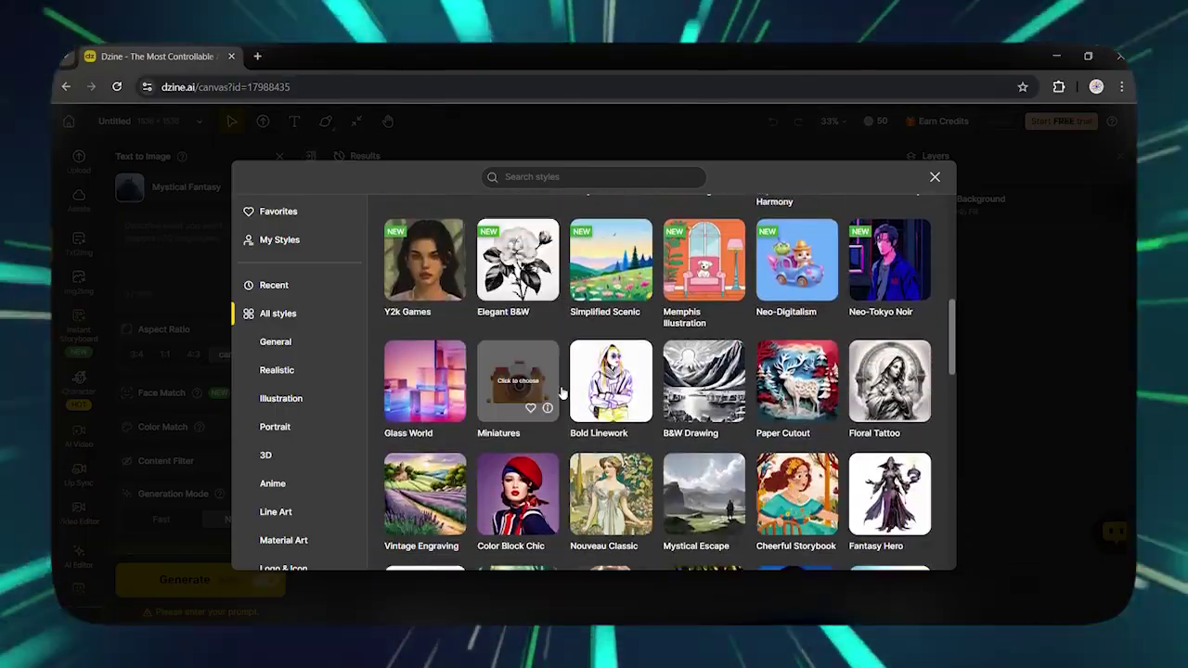
pyautogui.scroll(-8, 560, 394)
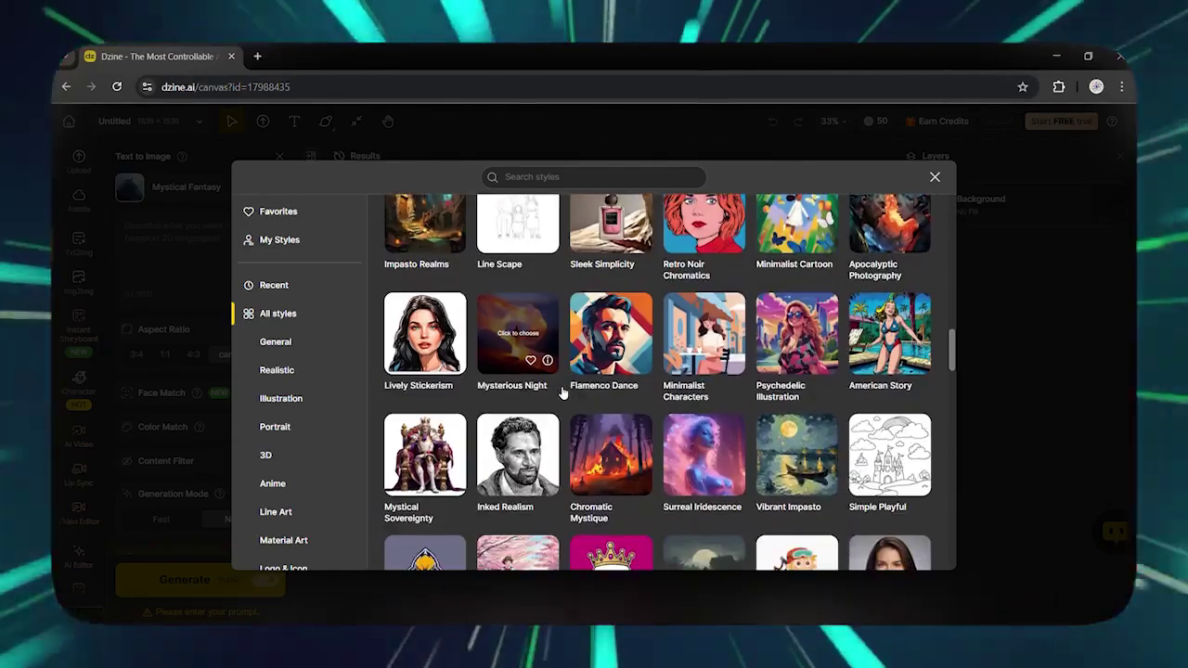
pyautogui.scroll(-5, 560, 392)
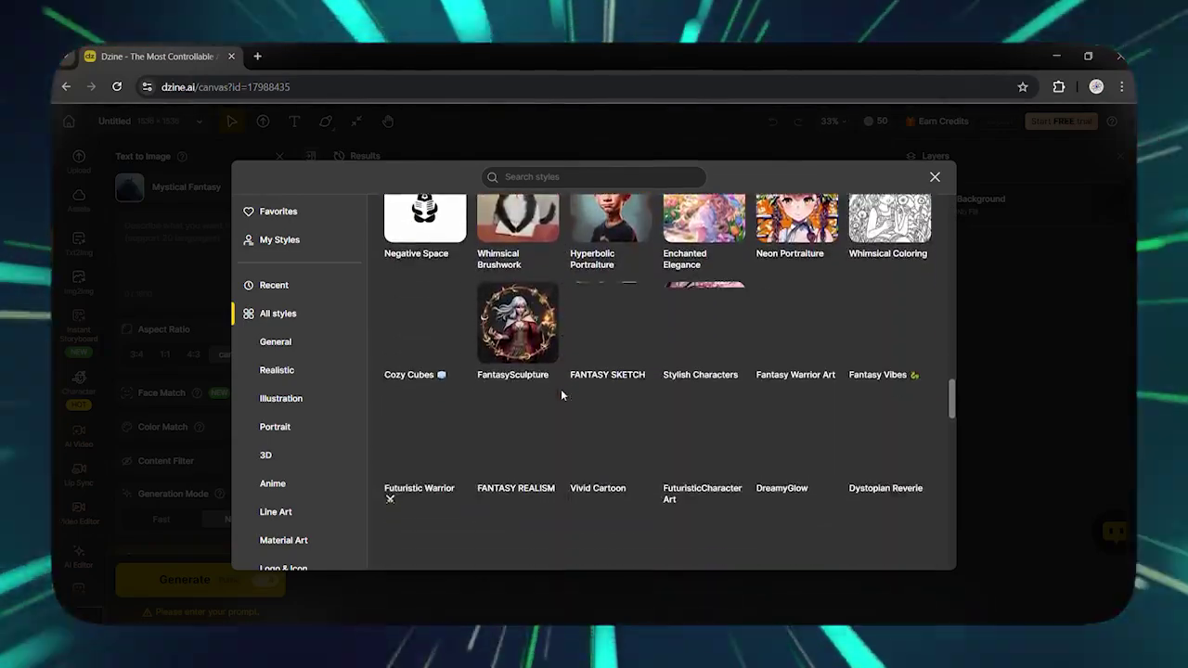
pyautogui.scroll(3, 561, 390)
pyautogui.scroll(7, 561, 389)
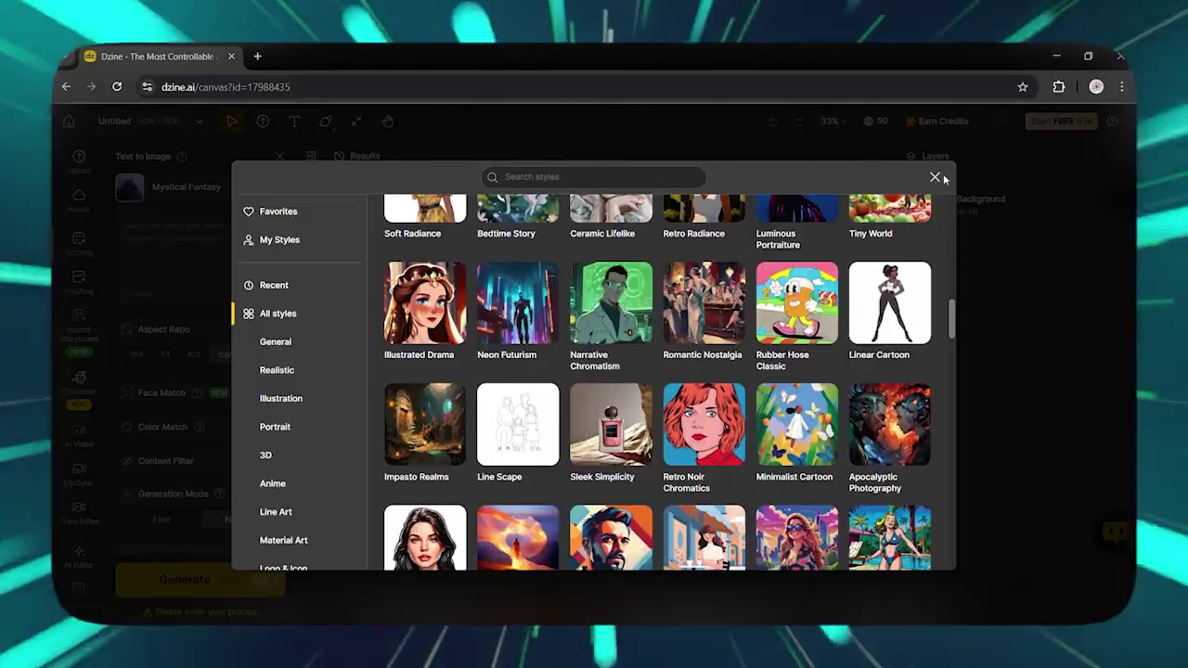
pyautogui.click(936, 178)
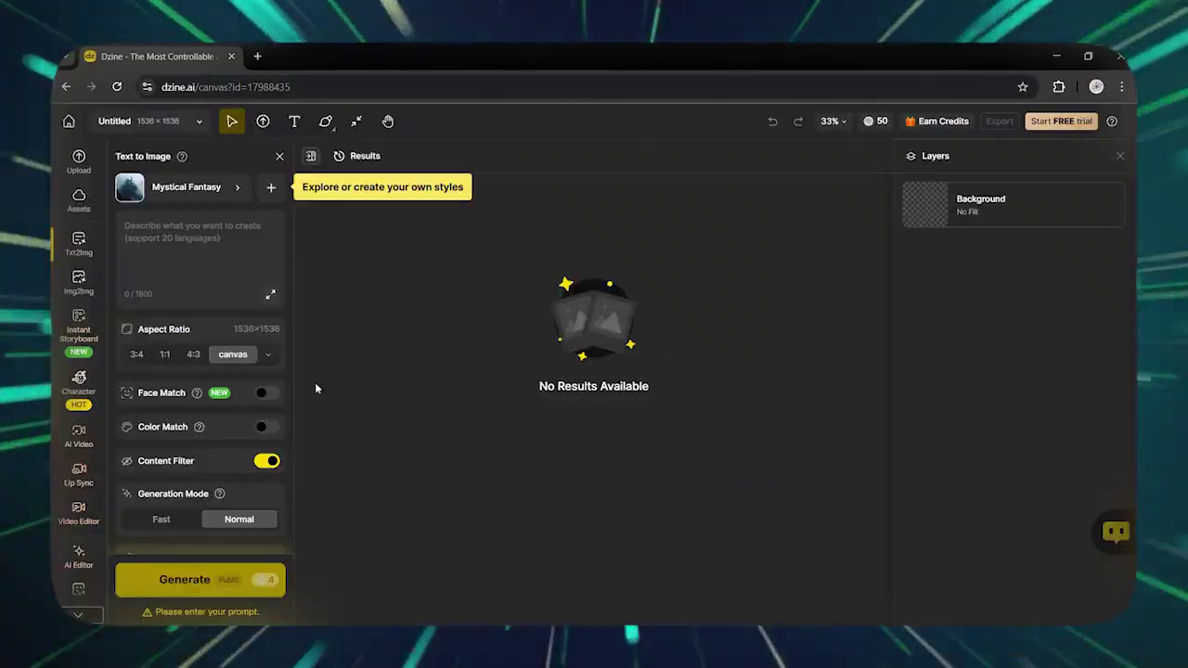
# Open the pricing page and scroll past the Free to Master plans to Compare Plans
pyautogui.scroll(-1, 219, 394)
pyautogui.click(210, 377)
pyautogui.scroll(-3, 1112, 264)
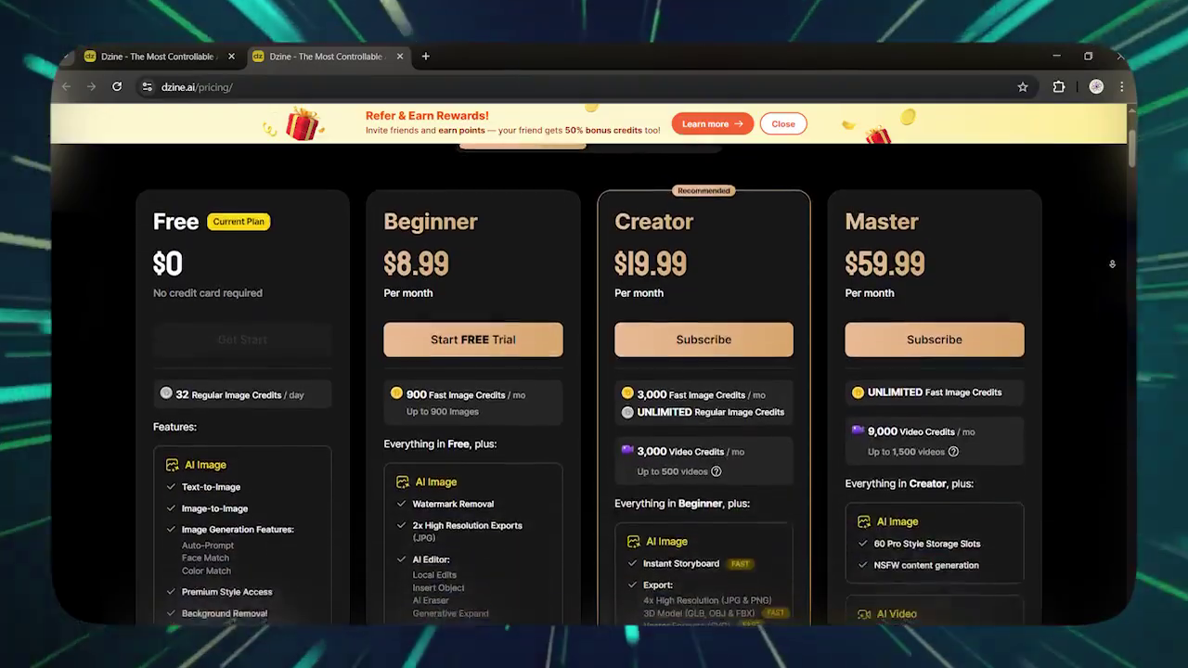
pyautogui.scroll(-5, 1112, 264)
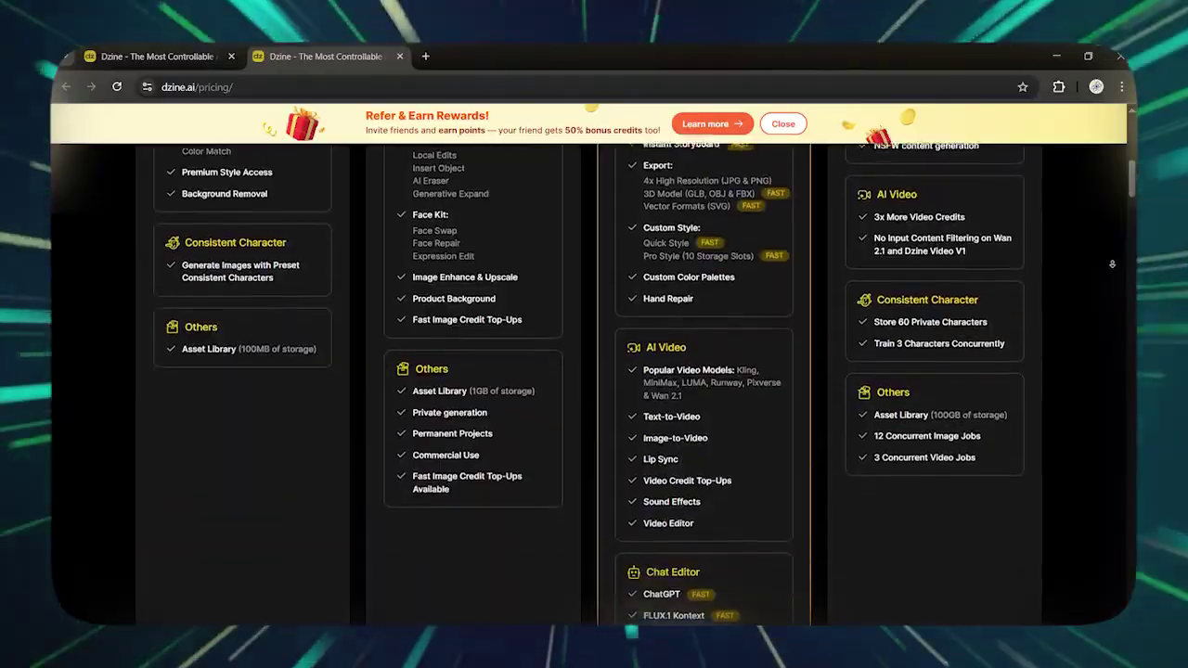
pyautogui.scroll(-5, 1112, 264)
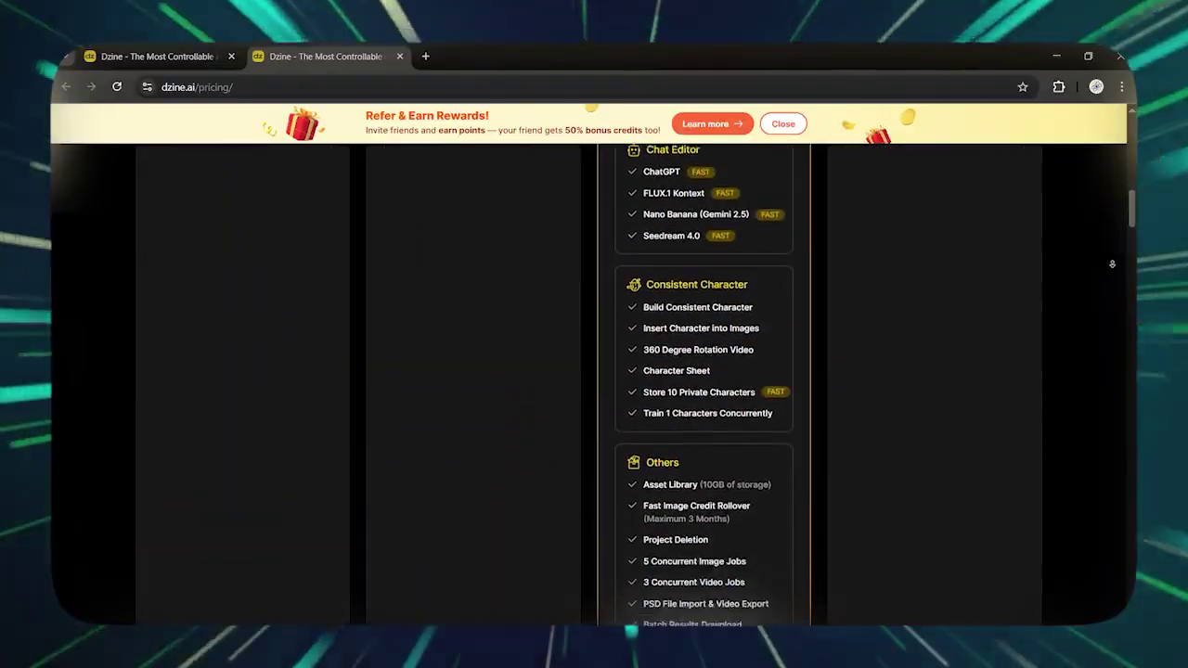
pyautogui.scroll(-5, 1112, 264)
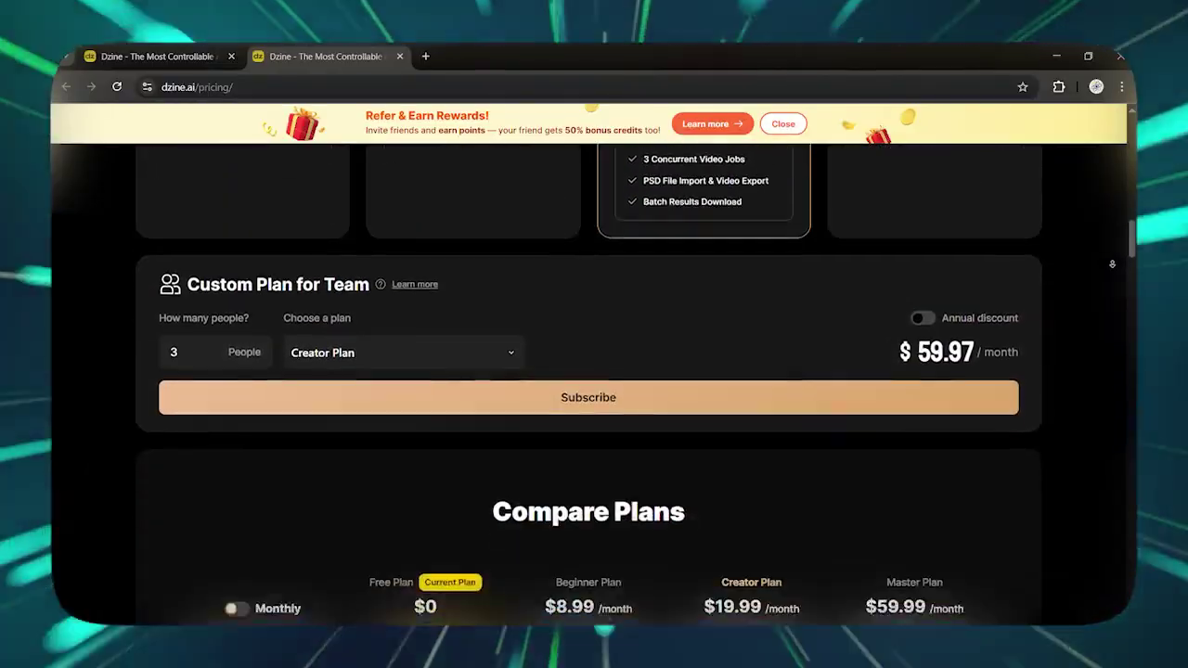
pyautogui.scroll(-5, 1112, 264)
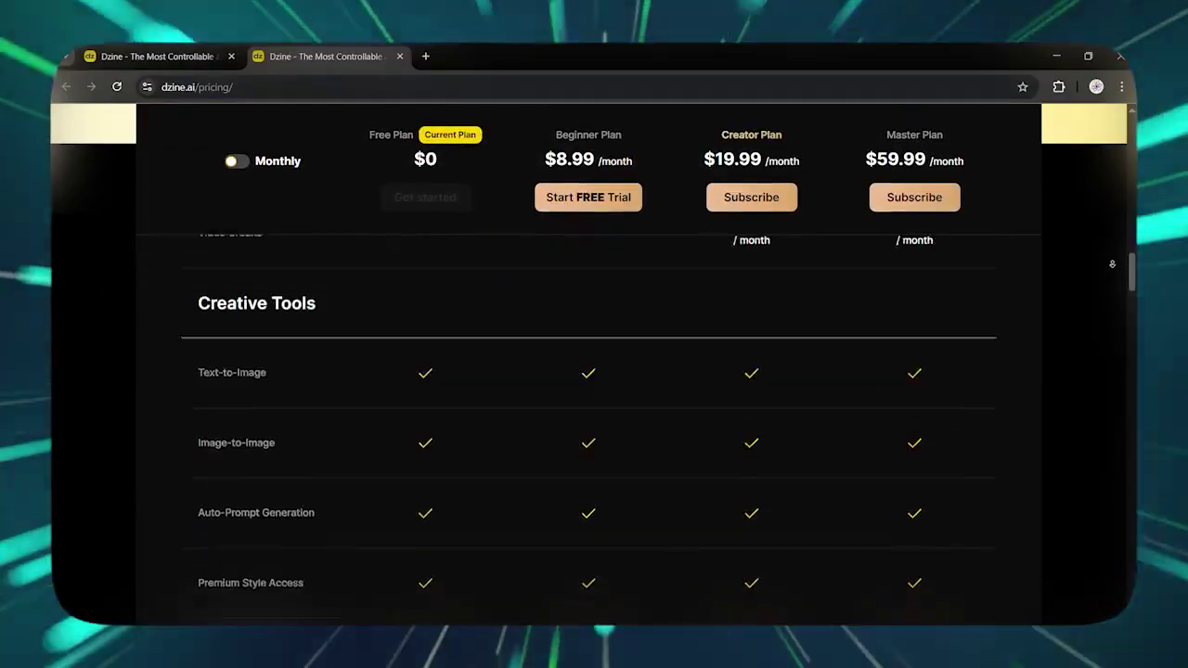